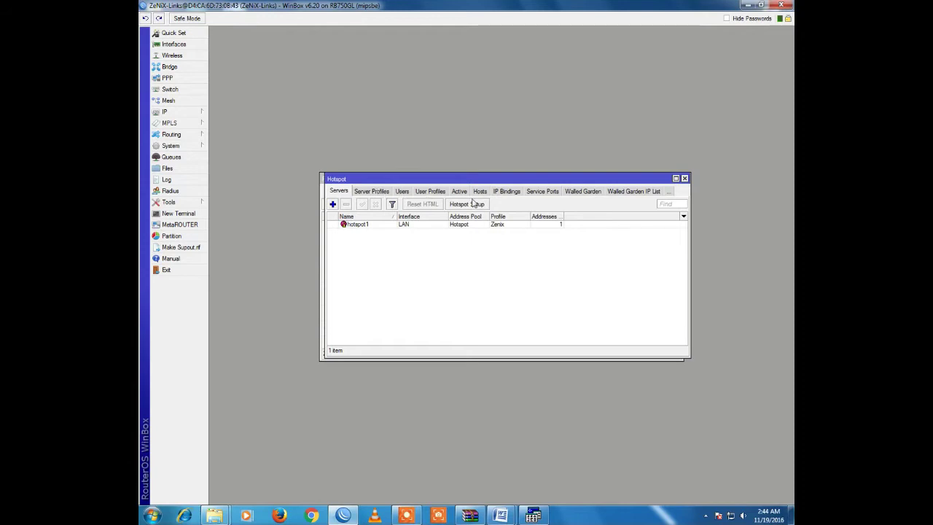
Enable the ftp service port on port 21 in the Hotspot settings
{"action": "left_click", "coordinate": [536, 192]}
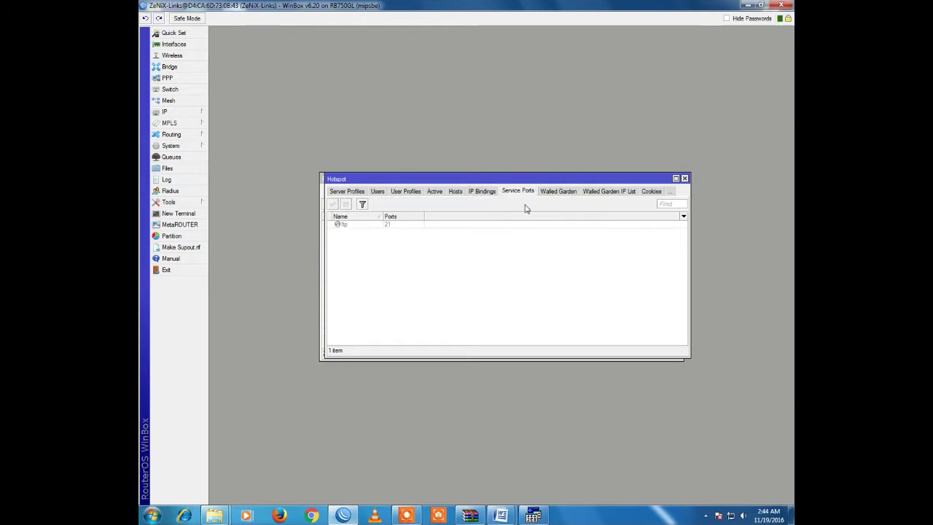
{"action": "left_click", "coordinate": [380, 225]}
{"action": "left_click", "coordinate": [332, 205]}
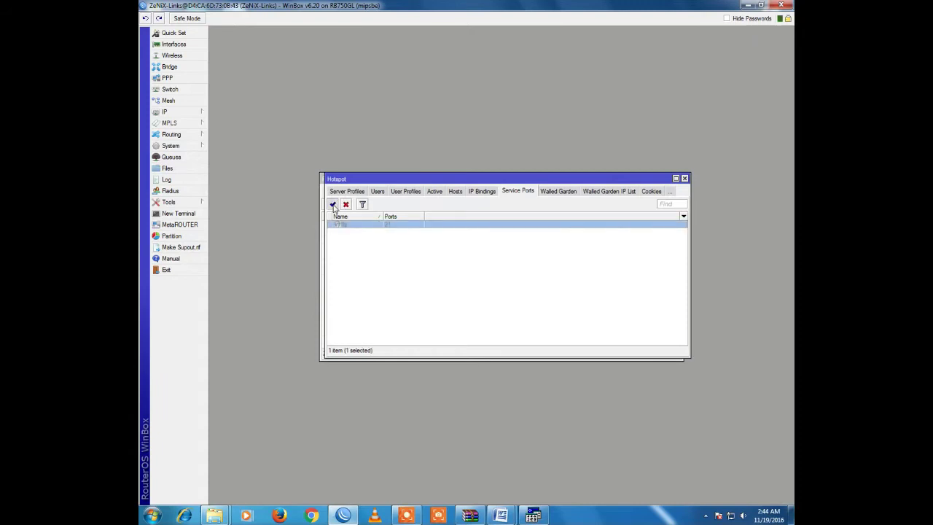
Enable the ftp service port in the IP Firewall settings and close the Firewall and Hotspot windows
{"action": "left_click", "coordinate": [201, 115]}
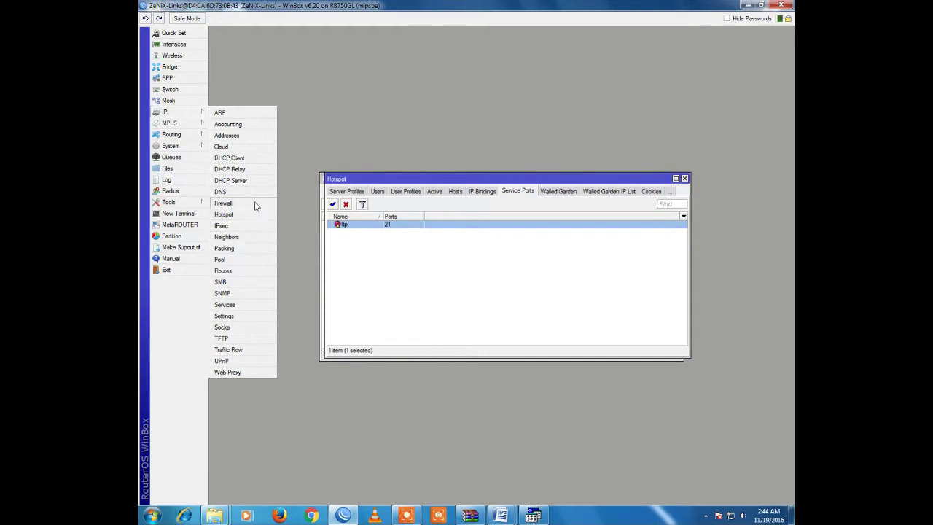
{"action": "left_click", "coordinate": [223, 204]}
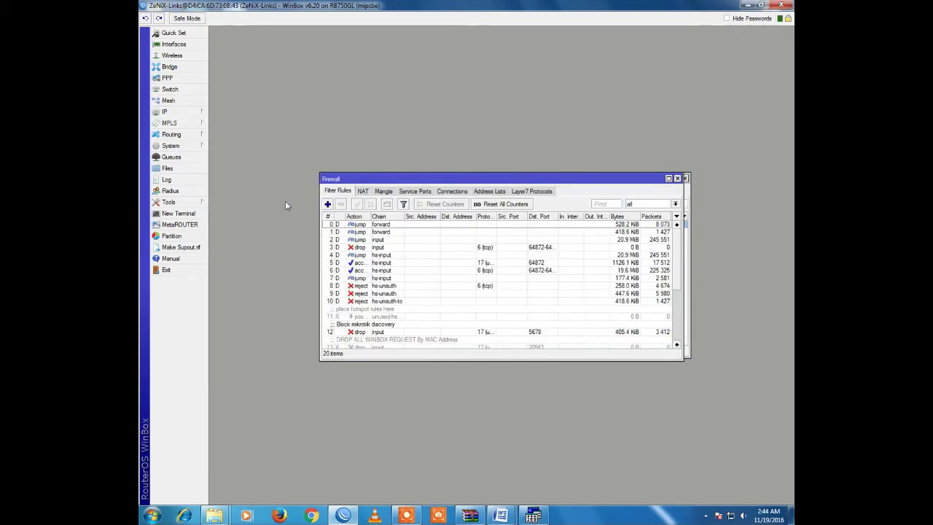
{"action": "left_click", "coordinate": [426, 193]}
{"action": "left_click", "coordinate": [368, 225]}
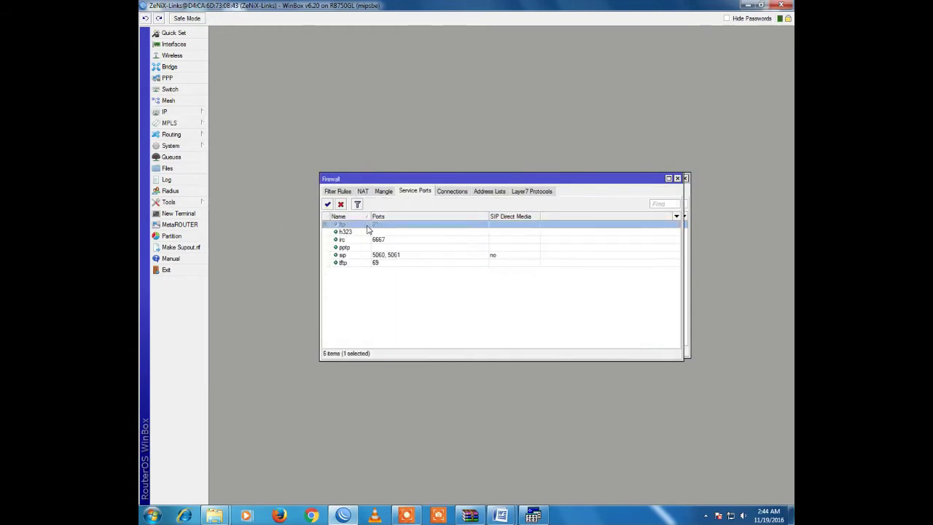
{"action": "left_click", "coordinate": [327, 205]}
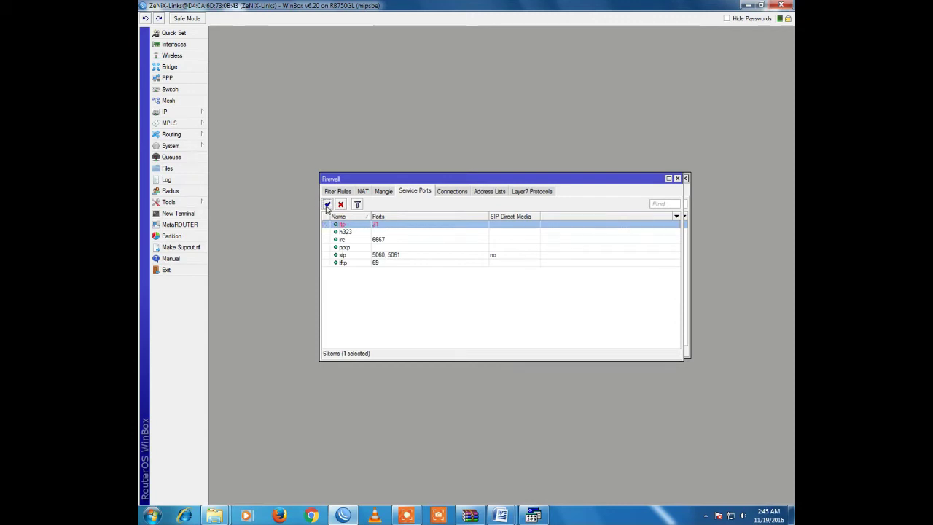
{"action": "left_click", "coordinate": [677, 179]}
{"action": "left_click", "coordinate": [685, 178]}
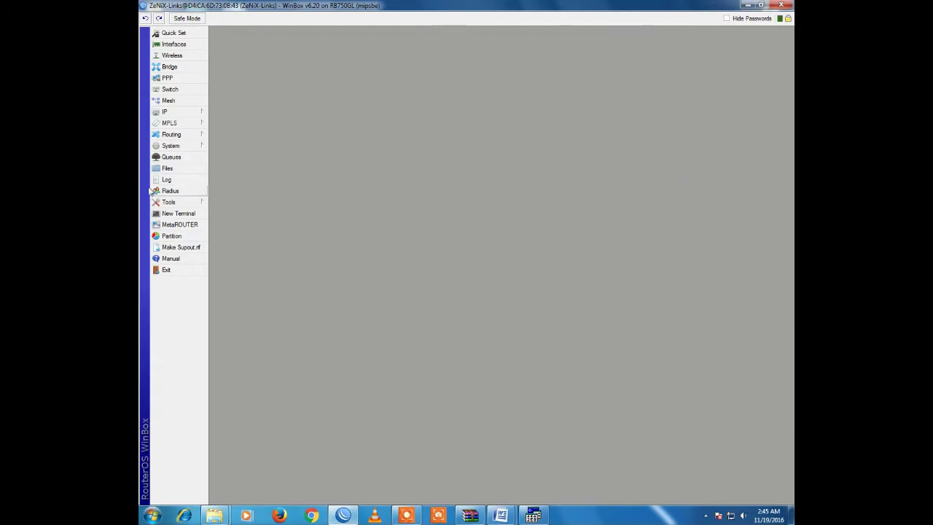
Open the router's file list and copy the CS609-Assignment-Solution document from the Windows desktop
{"action": "left_click", "coordinate": [168, 168]}
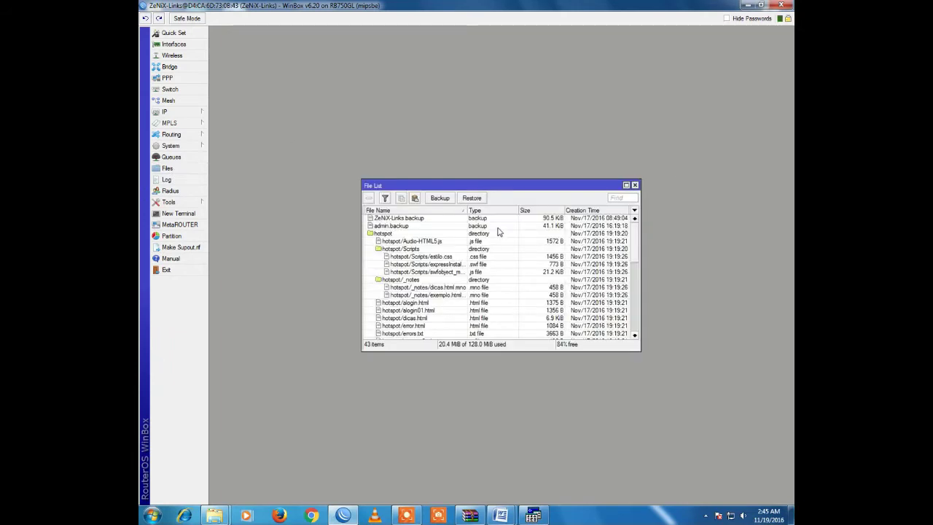
{"action": "scroll", "coordinate": [500, 230], "scroll_direction": "down", "scroll_amount": 3}
{"action": "scroll", "coordinate": [499, 230], "scroll_direction": "down", "scroll_amount": 3}
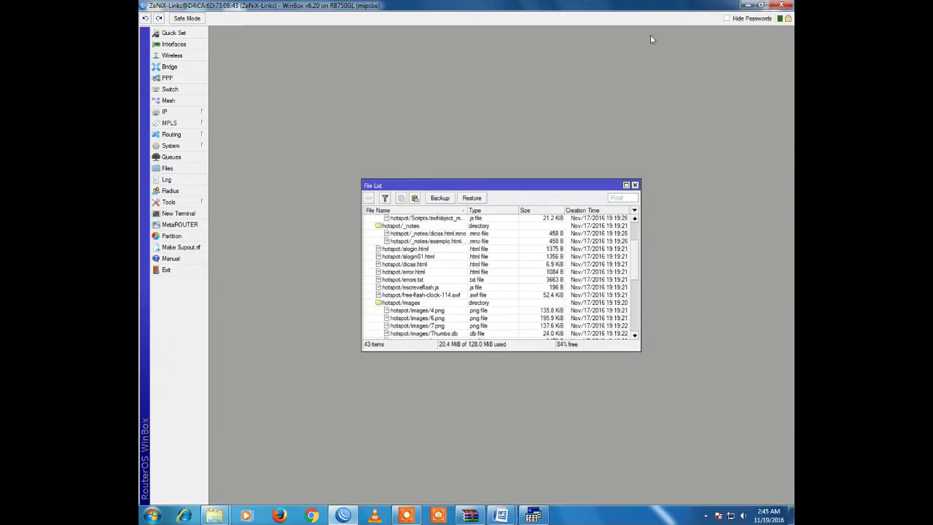
{"action": "left_click", "coordinate": [747, 5]}
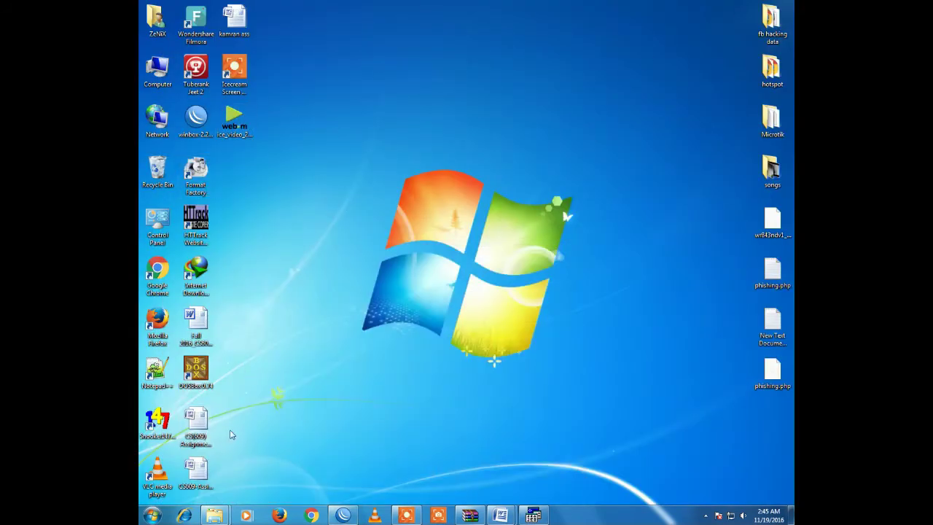
{"action": "right_click", "coordinate": [207, 485]}
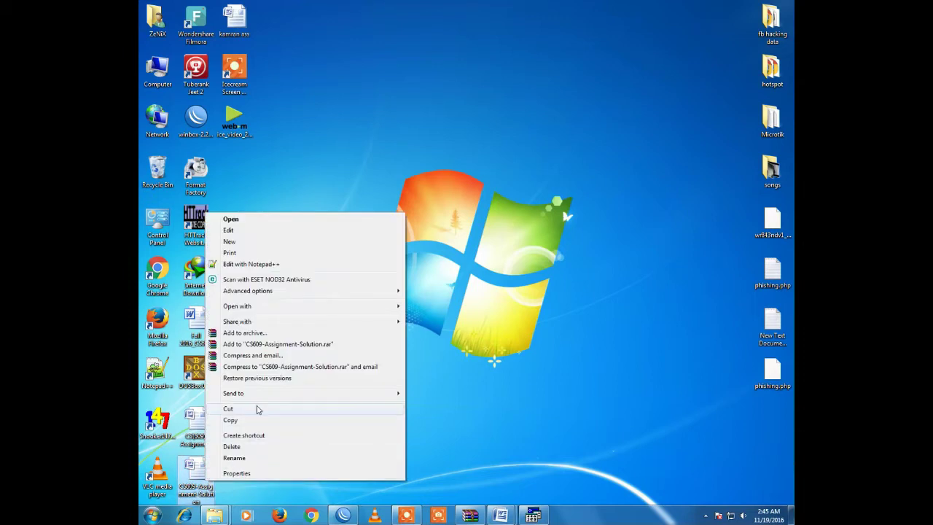
{"action": "left_click", "coordinate": [256, 420]}
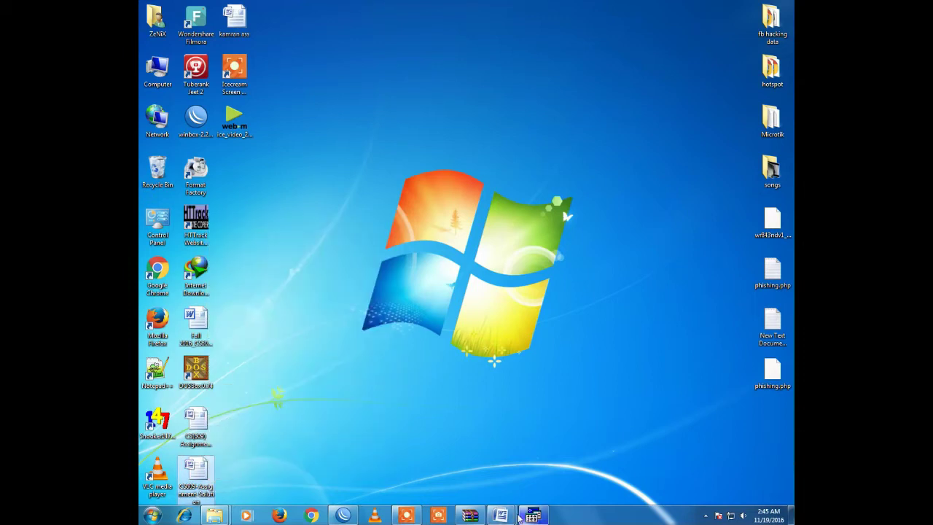
Paste the copied document into the router's file list in WinBox and select it in the hotspot/Scripts folder
{"action": "left_click", "coordinate": [341, 516]}
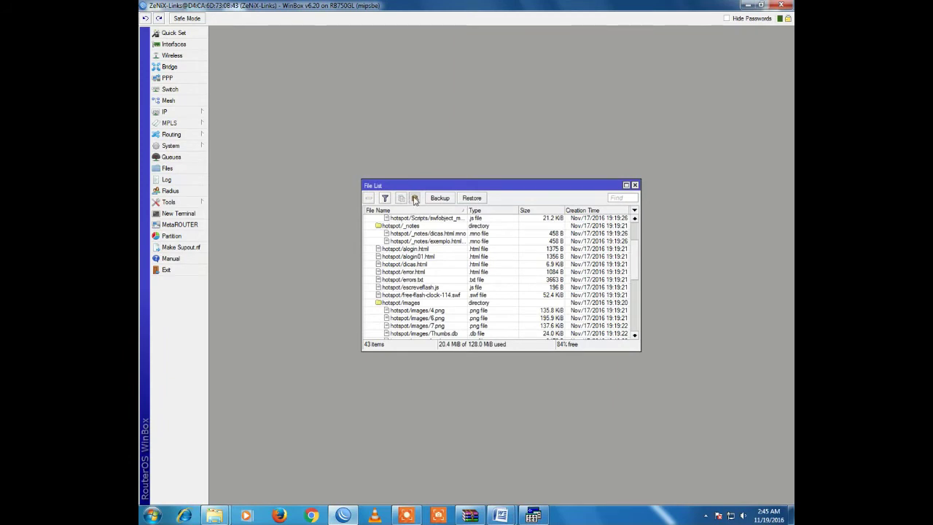
{"action": "left_click", "coordinate": [414, 199]}
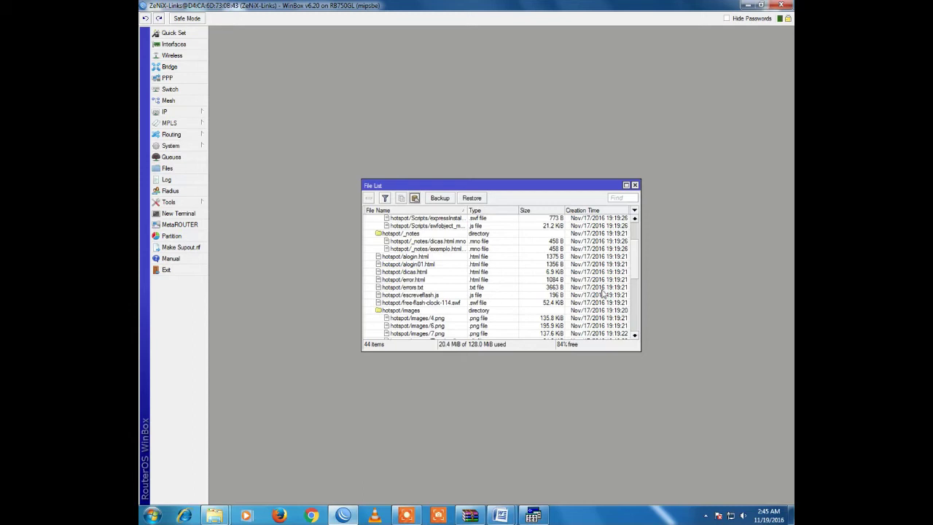
{"action": "scroll", "coordinate": [638, 271], "scroll_direction": "down", "scroll_amount": 5}
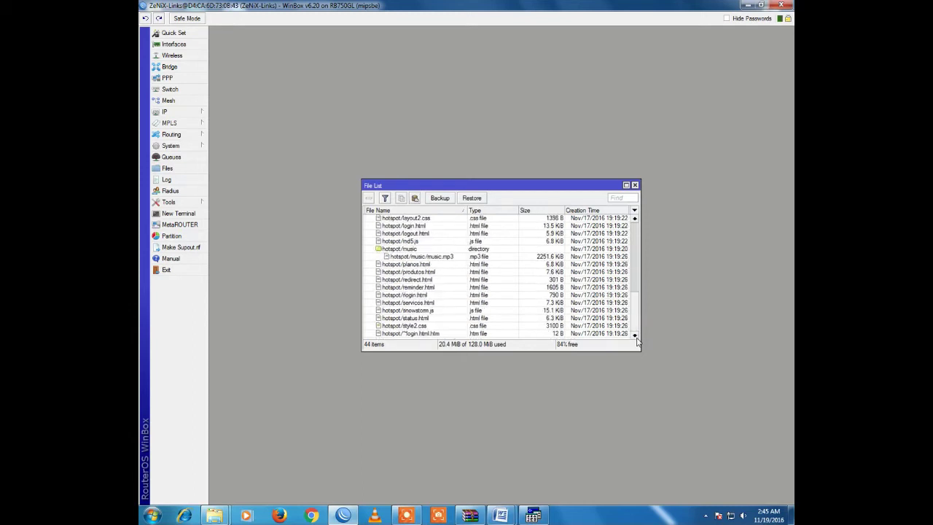
{"action": "scroll", "coordinate": [628, 292], "scroll_direction": "up", "scroll_amount": 10}
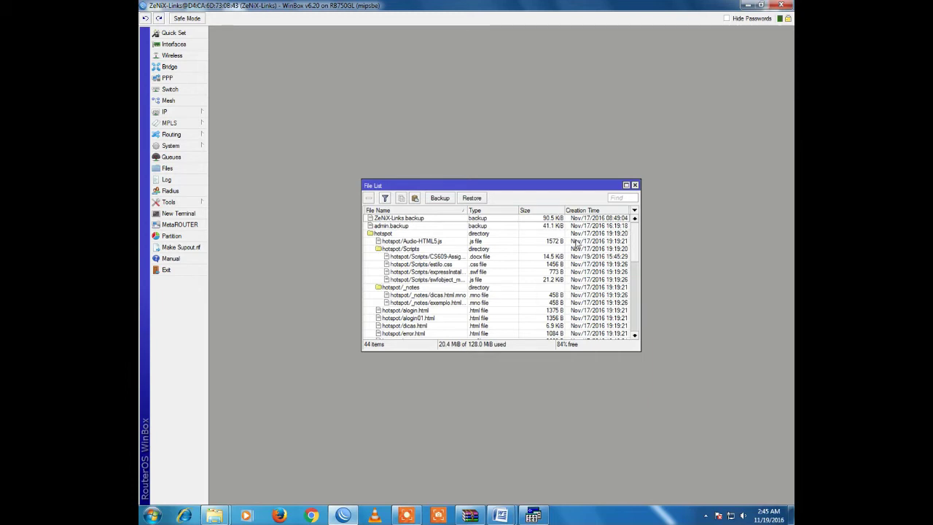
{"action": "left_click", "coordinate": [432, 257]}
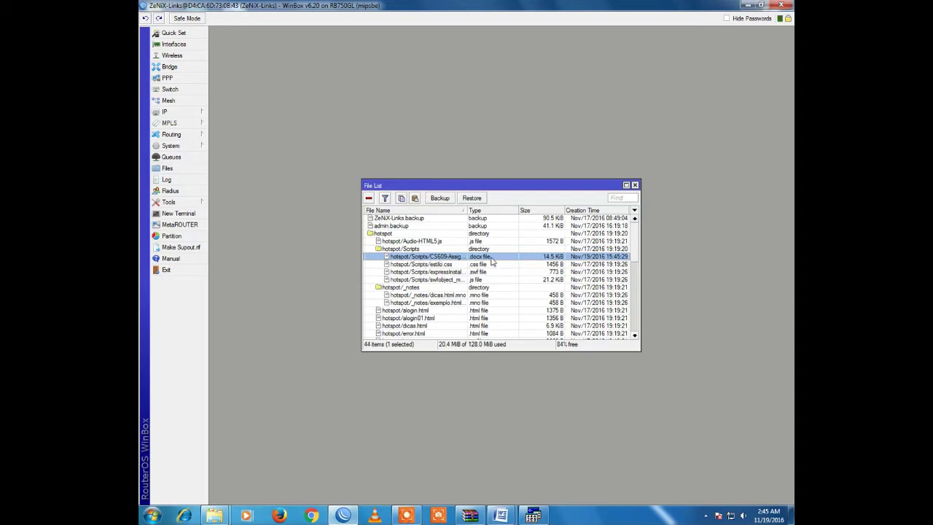
Switch to Windows Explorer and connect to the router's FTP server at ftp://192.168.20.1
{"action": "left_click", "coordinate": [746, 6]}
{"action": "double_click", "coordinate": [157, 70]}
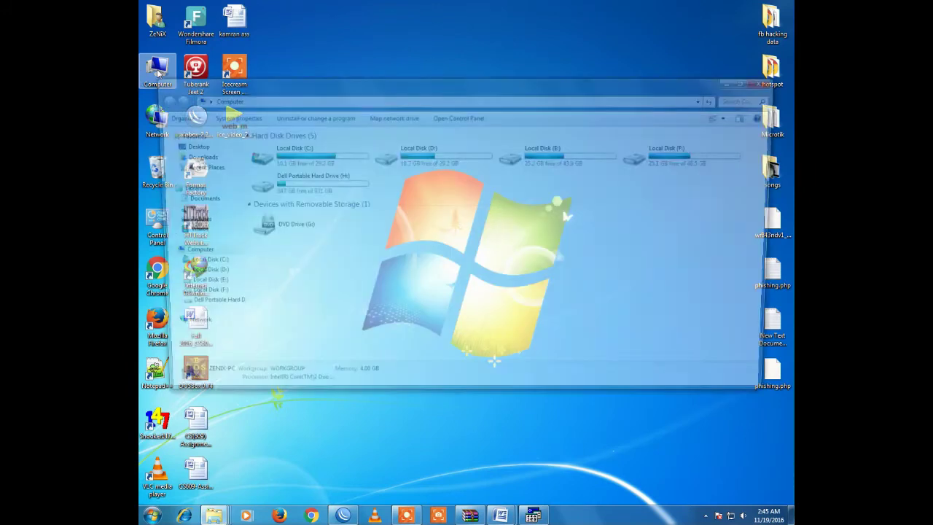
{"action": "left_click", "coordinate": [277, 99]}
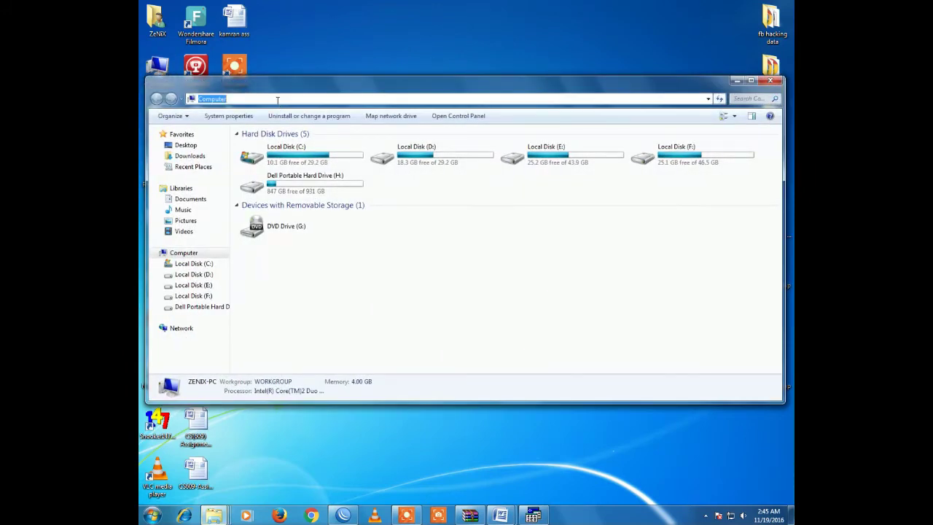
{"action": "type", "text": "ftp"}
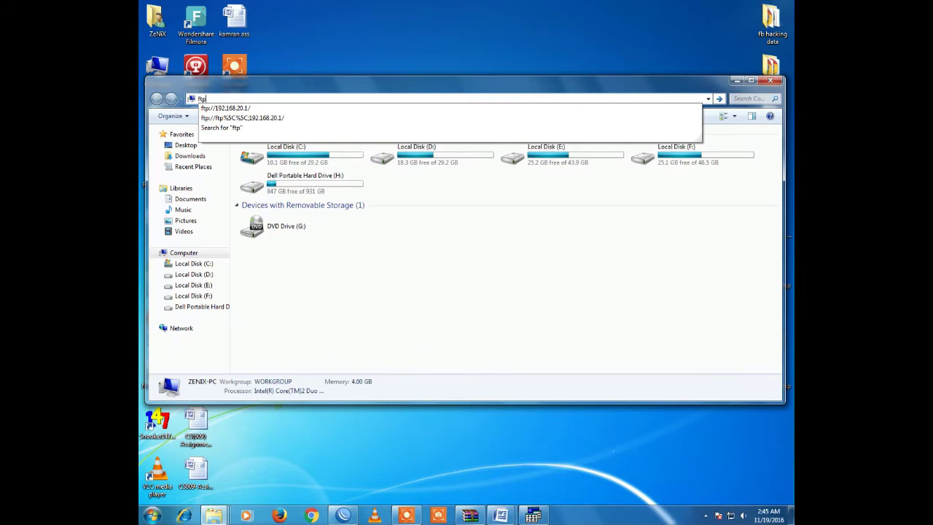
{"action": "type", "text": ":"}
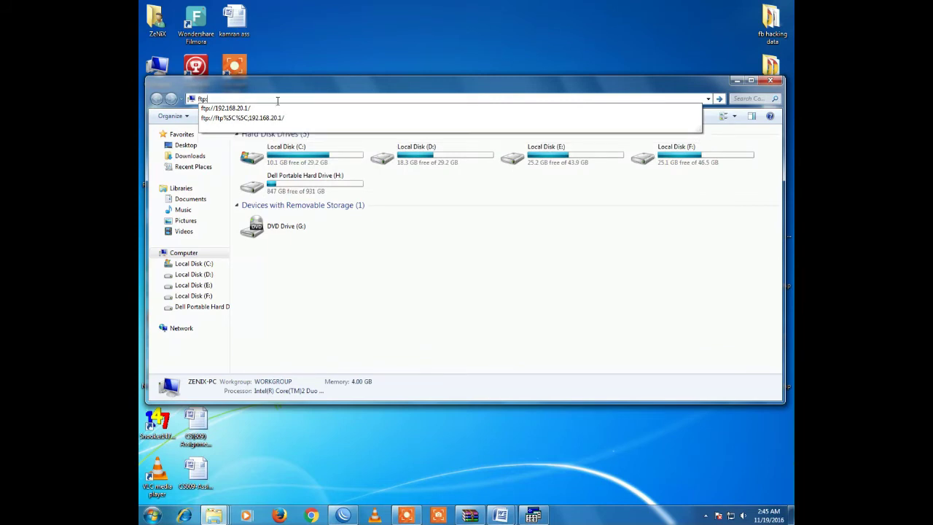
{"action": "type", "text": "\\"}
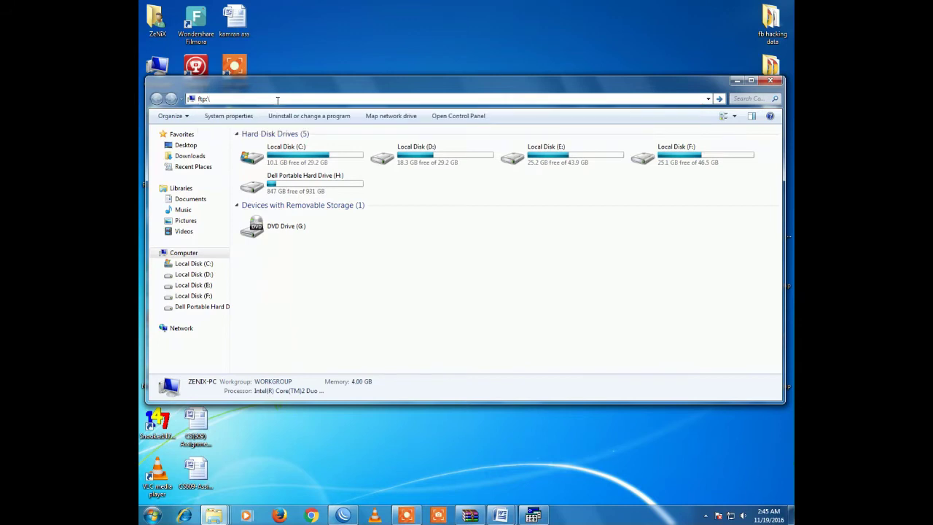
{"action": "key", "text": "BackSpace"}
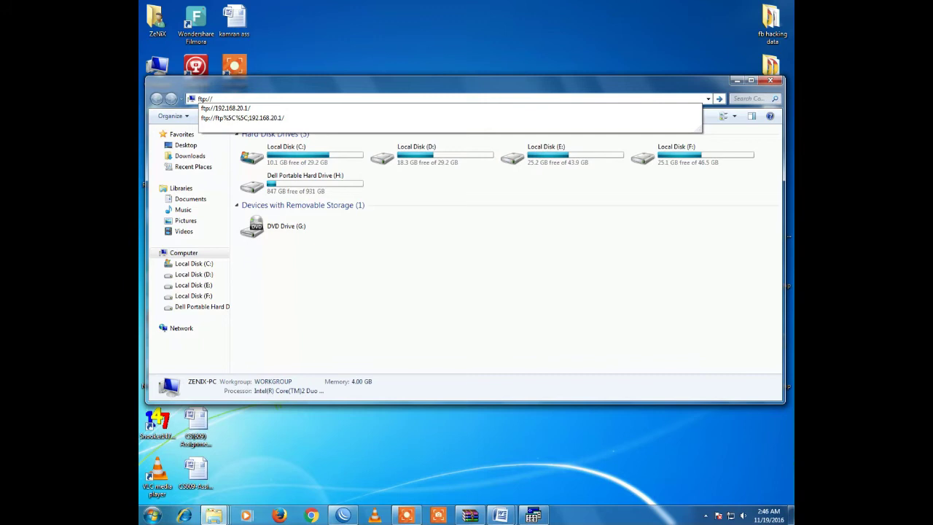
{"action": "type", "text": "19"}
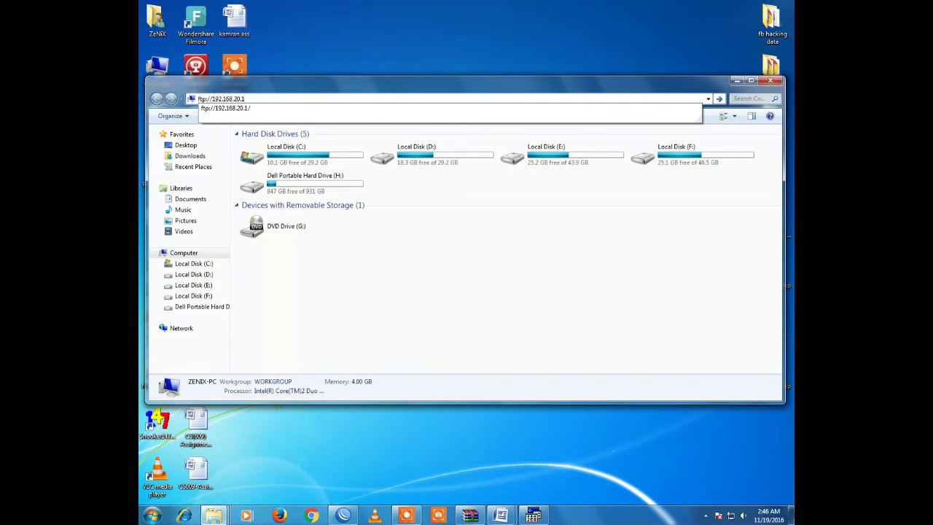
{"action": "type", "text": "2.168.20.1"}
{"action": "key", "text": "Return"}
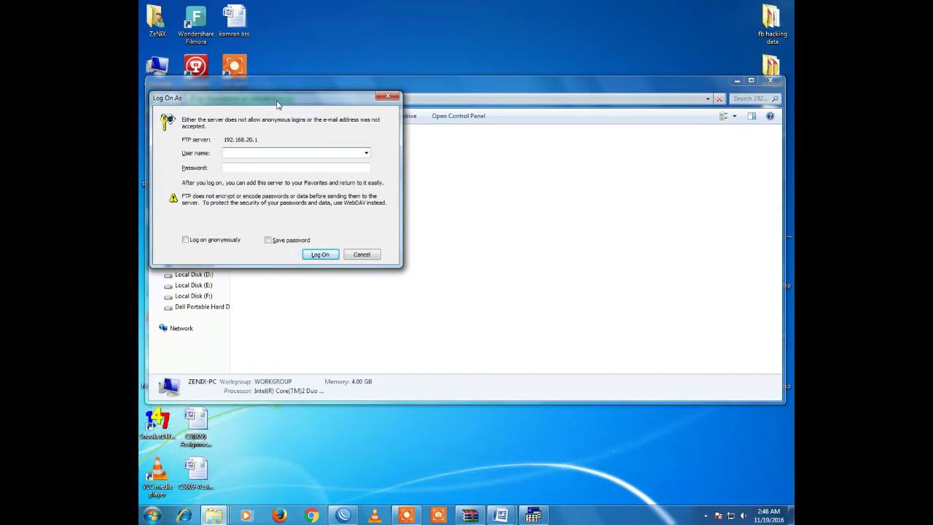
Log on to the FTP server with the user name ZeNiX-Links and the account password
{"action": "type", "text": "ZeNiX-Links"}
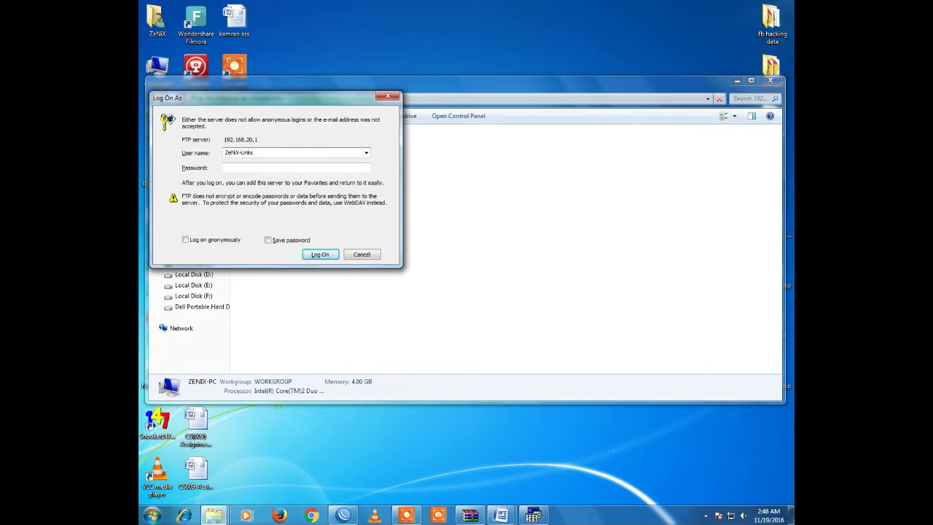
{"action": "key", "text": "Tab"}
{"action": "type", "text": "•••"}
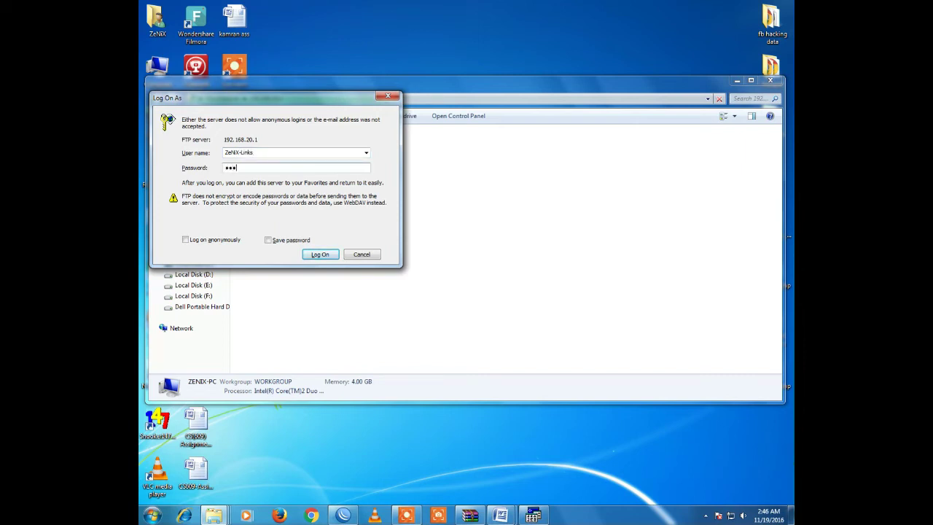
{"action": "type", "text": "•••••"}
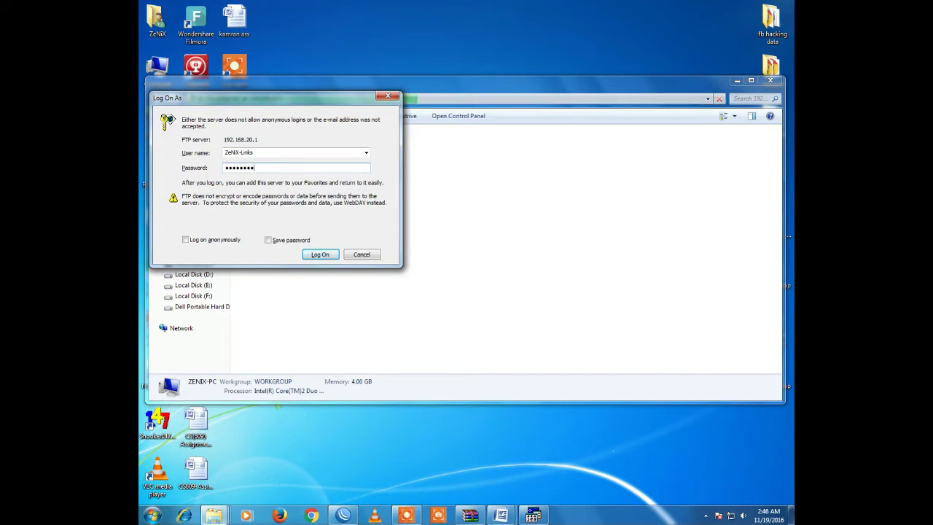
{"action": "left_click", "coordinate": [321, 254]}
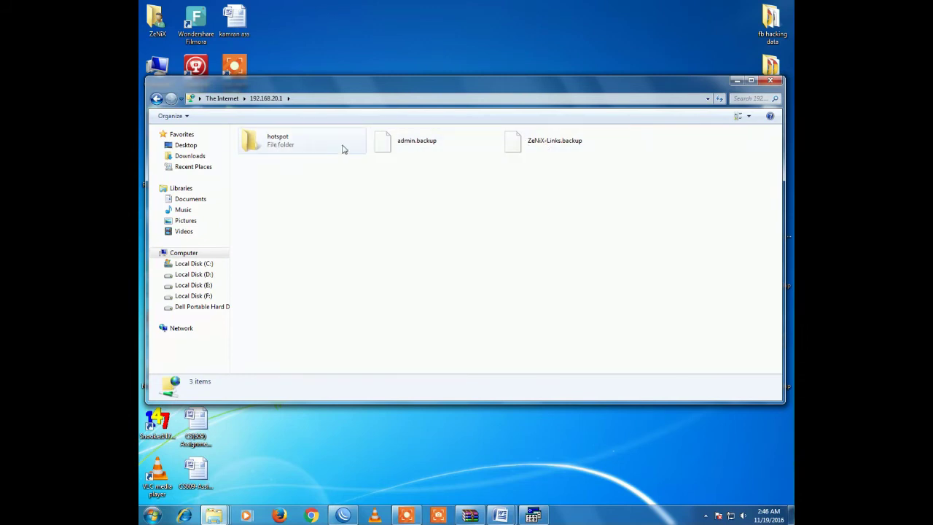
Check the hotspot folder and its Scripts subfolder on the FTP server for the CS609-Assignment-Solution.docx file
{"action": "double_click", "coordinate": [288, 146]}
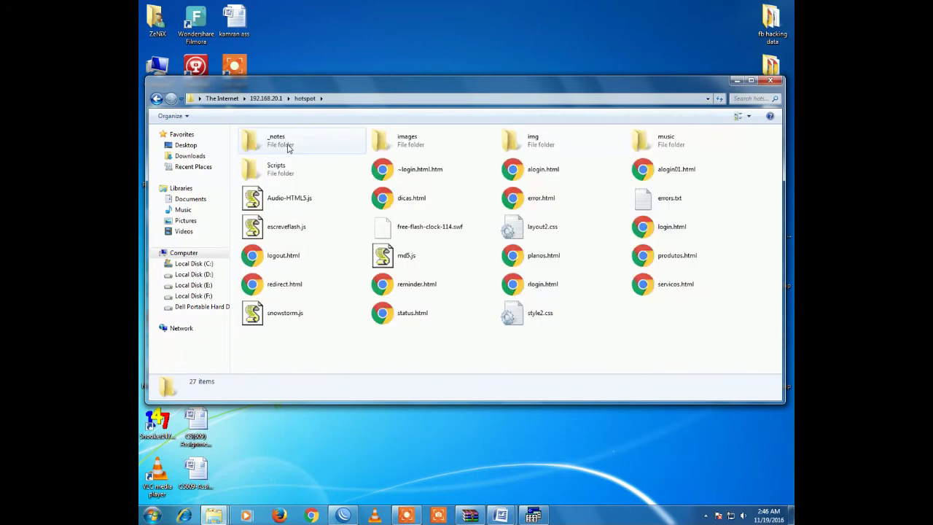
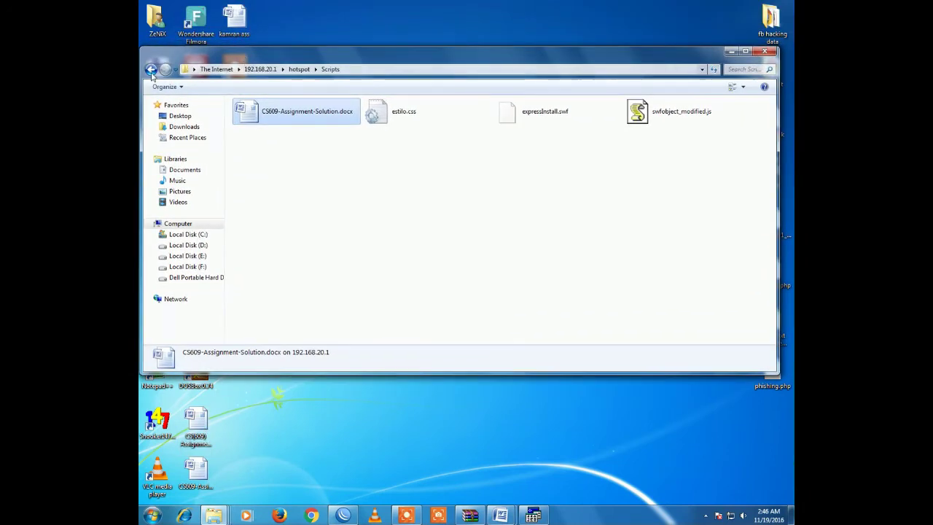
{"action": "left_click", "coordinate": [151, 69]}
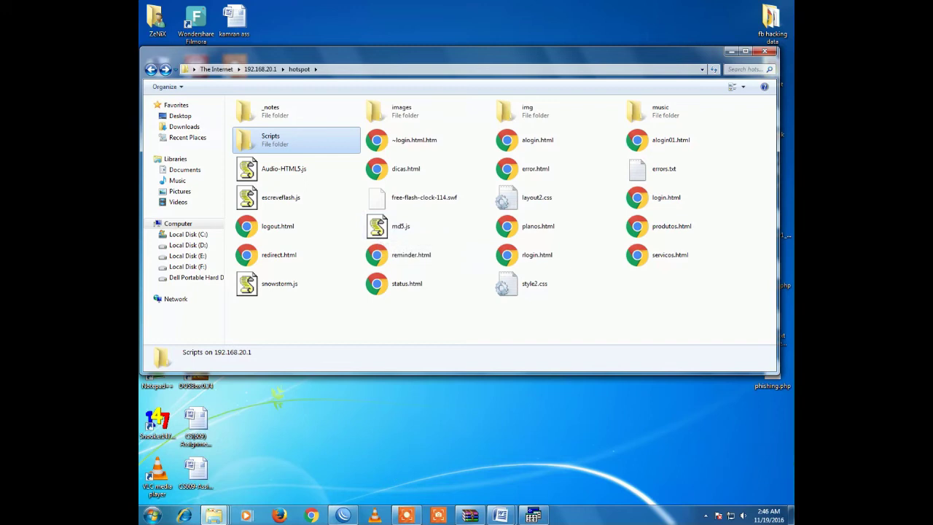
Switch to WinBox and open the router's list of user accounts
{"action": "left_click", "coordinate": [343, 515]}
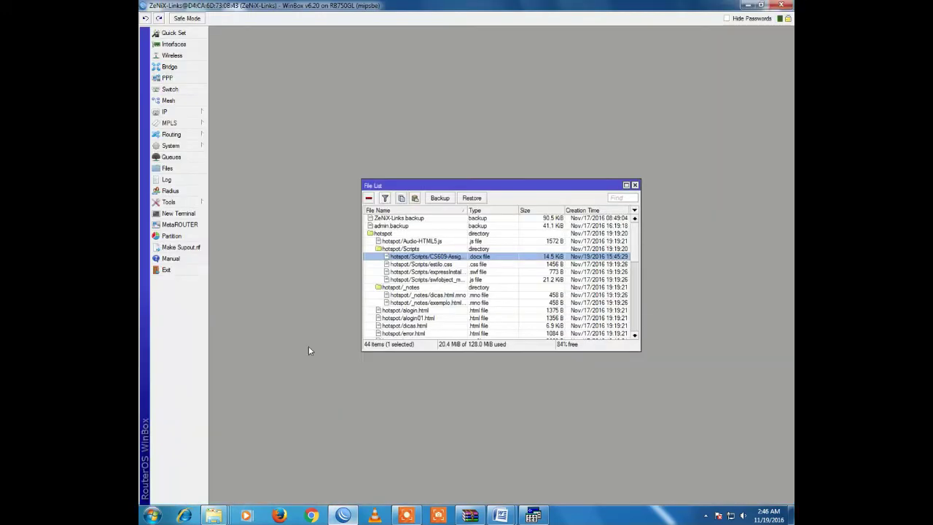
{"action": "left_click", "coordinate": [185, 147]}
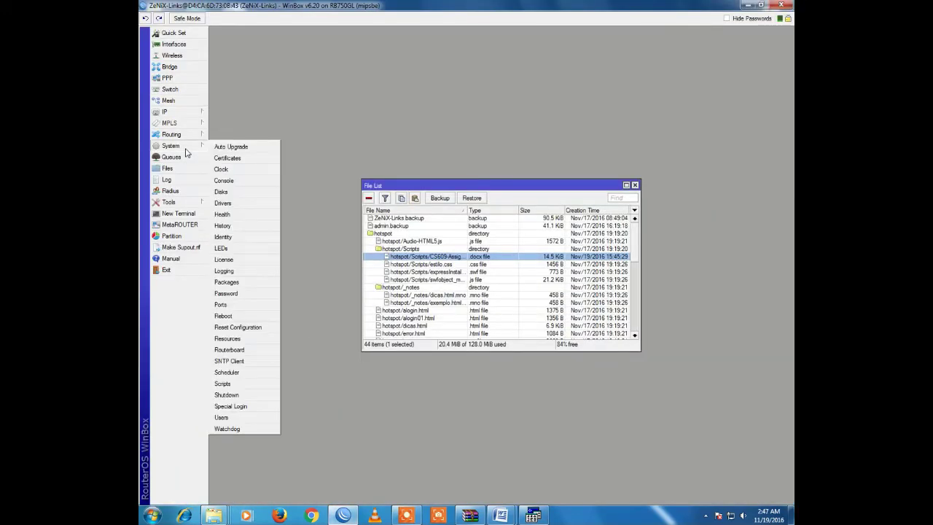
{"action": "left_click", "coordinate": [231, 418]}
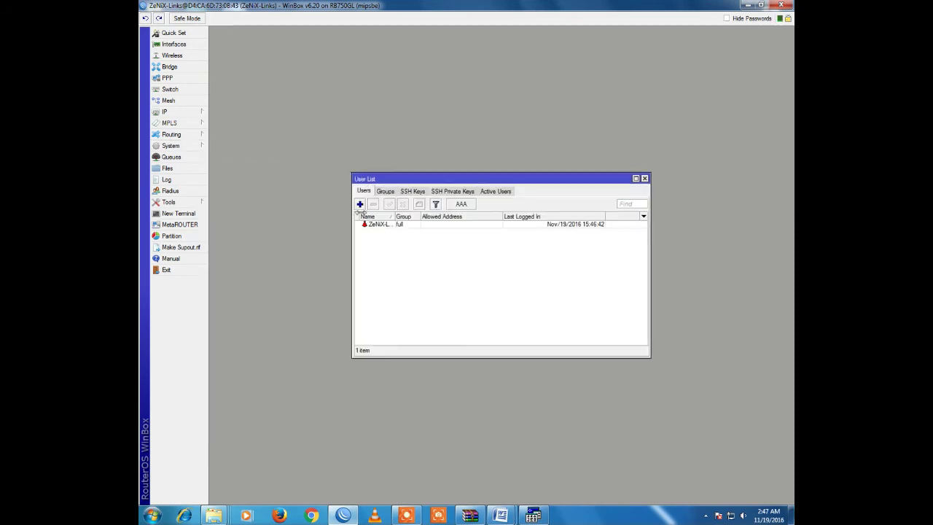
Start a new router user, enter the person's name as the user name and choose the read group
{"action": "left_click", "coordinate": [360, 204]}
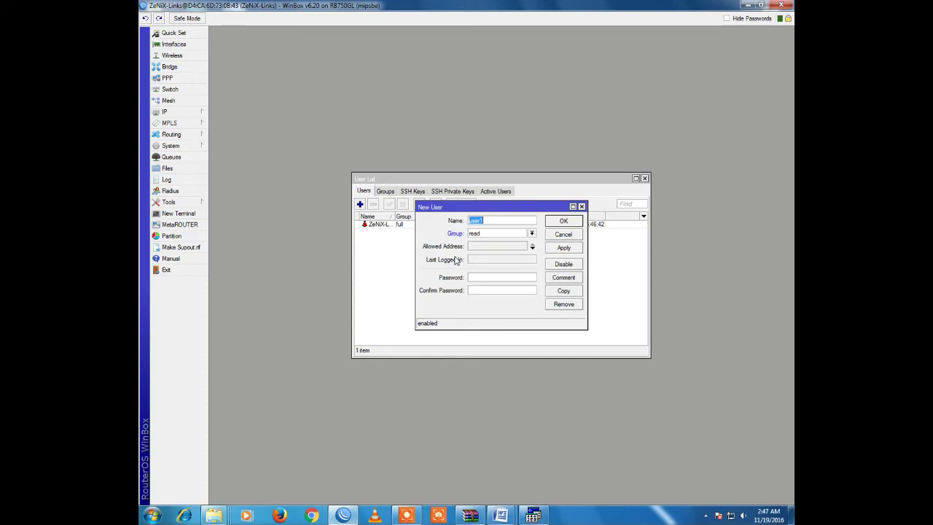
{"action": "type", "text": "a"}
{"action": "type", "text": "d"}
{"action": "key", "text": "BackSpace"}
{"action": "key", "text": "BackSpace"}
{"action": "type", "text": "waqas"}
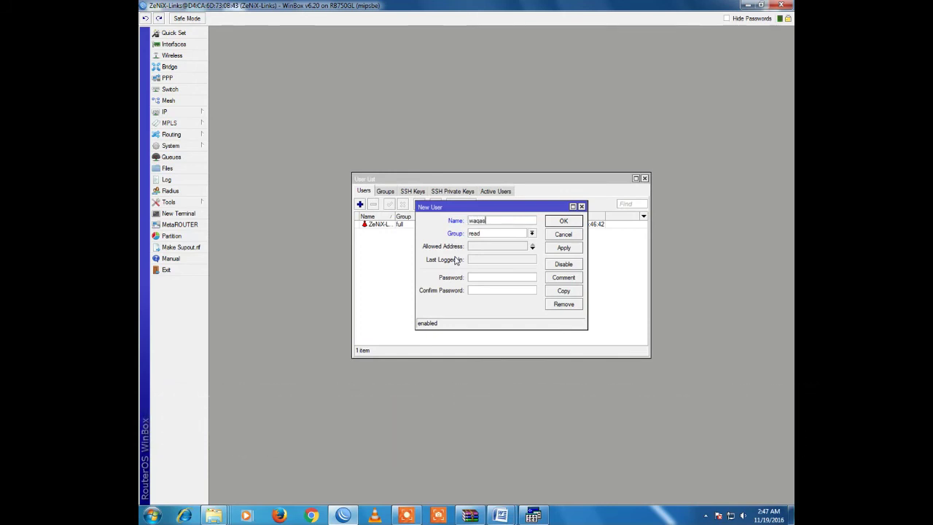
{"action": "left_click", "coordinate": [481, 238]}
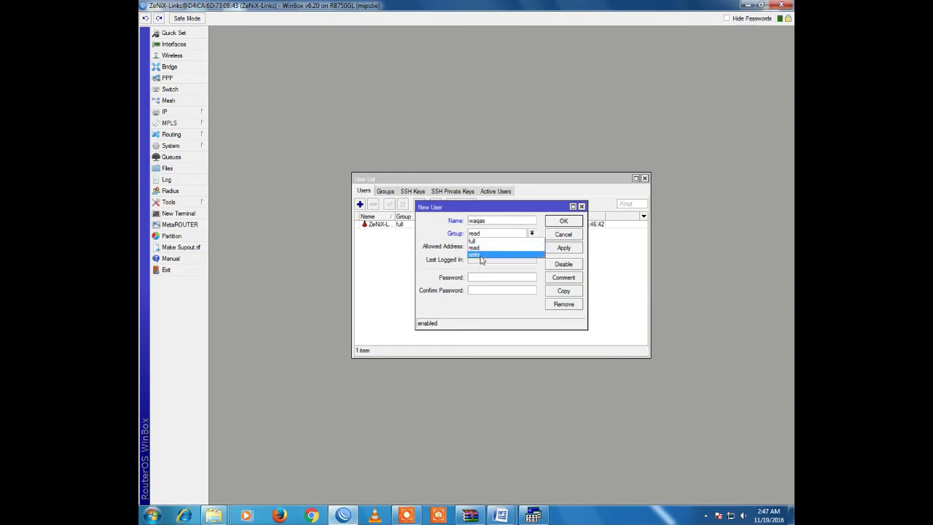
{"action": "left_click", "coordinate": [487, 252]}
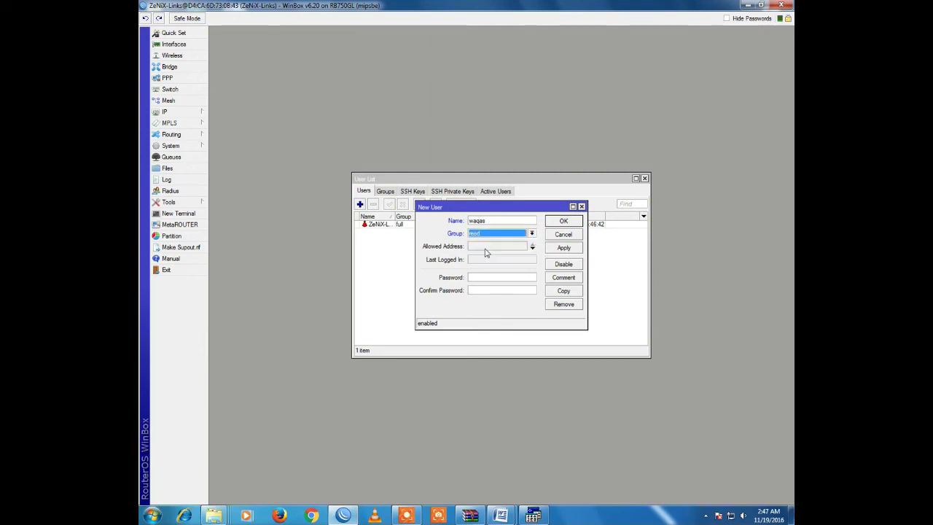
Enter and confirm the new user's password and save the account
{"action": "left_click", "coordinate": [481, 278]}
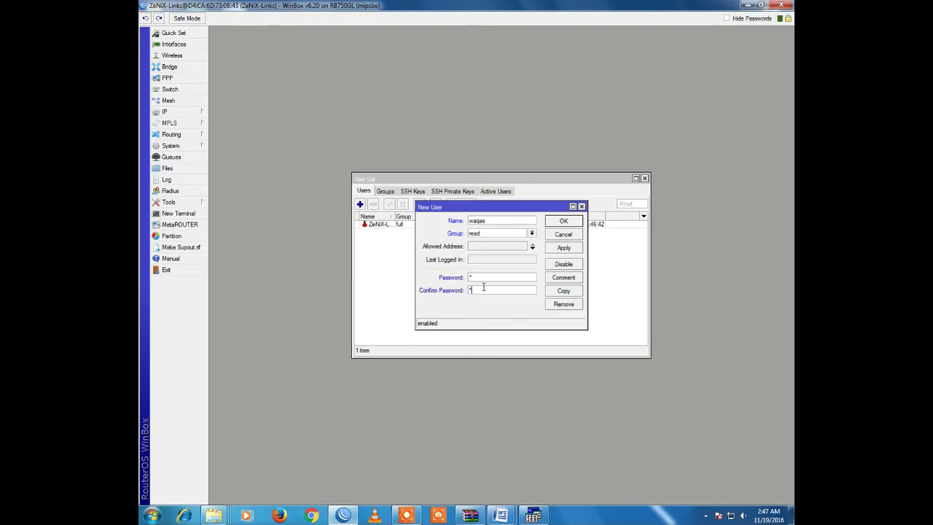
{"action": "left_click", "coordinate": [564, 248]}
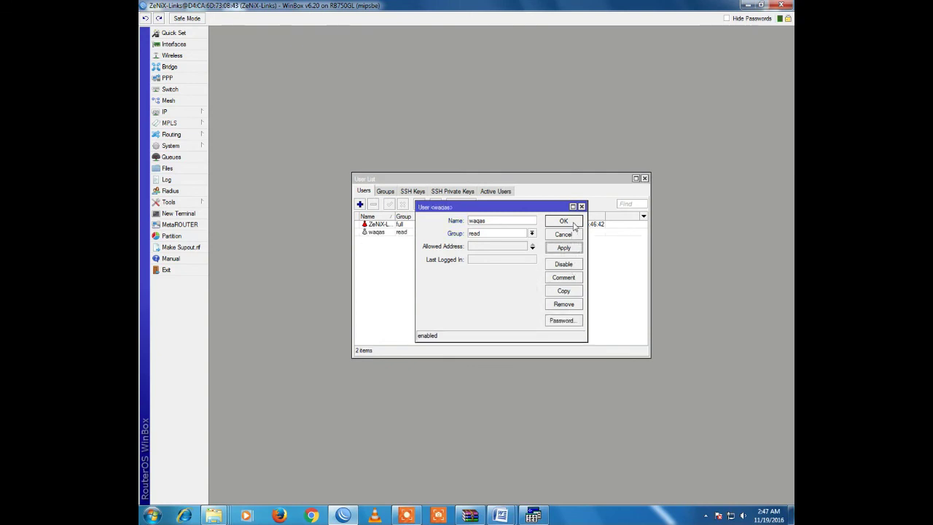
{"action": "left_click", "coordinate": [574, 221]}
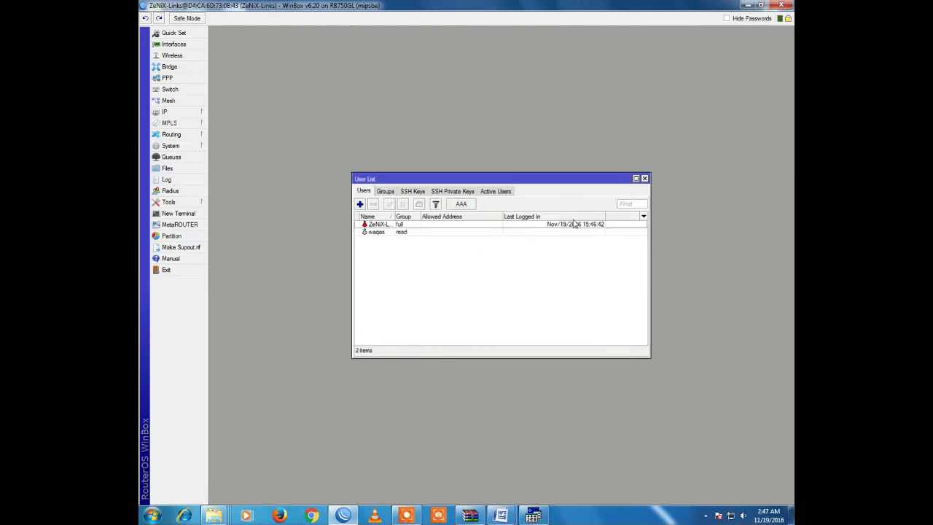
Look over the new user's entry and the ZeNiX-Links.backup and admin.backup files, and close the file and user lists
{"action": "left_click", "coordinate": [480, 233]}
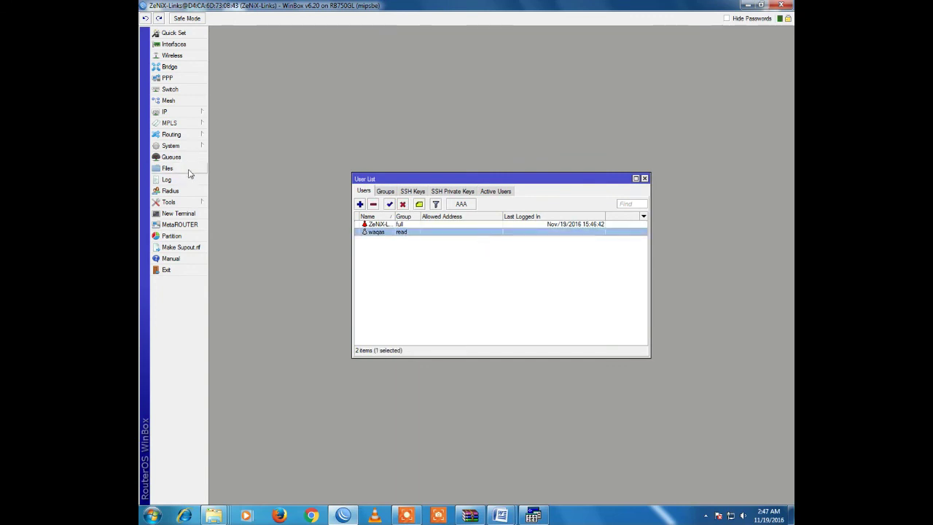
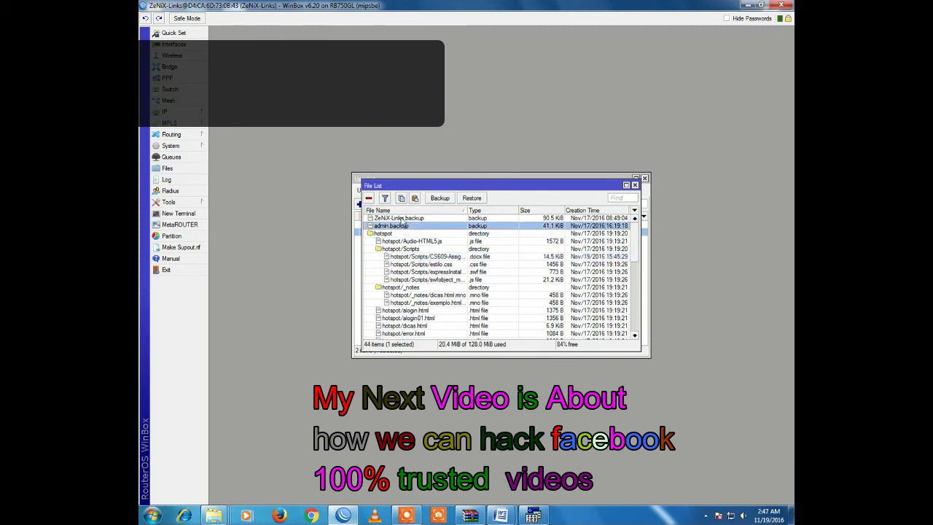
{"action": "left_click", "coordinate": [401, 219]}
{"action": "left_click", "coordinate": [402, 226], "text": "ctrl"}
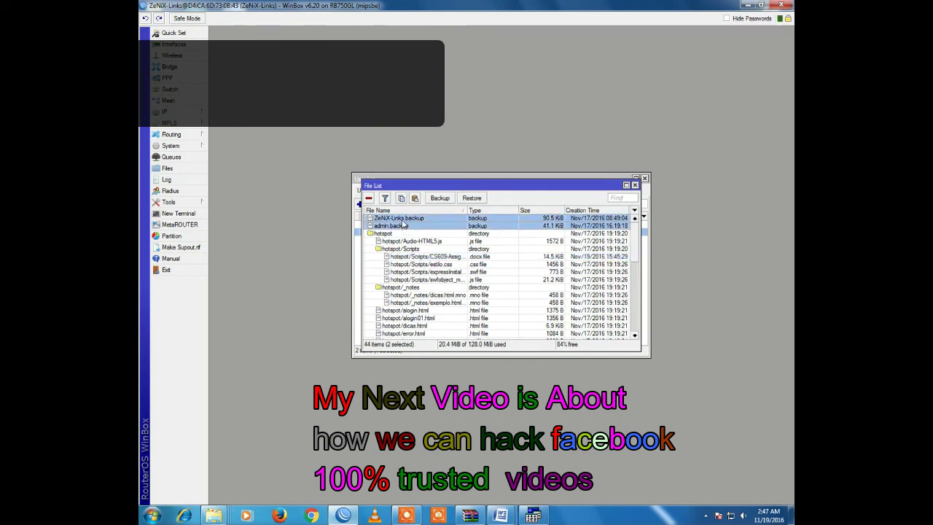
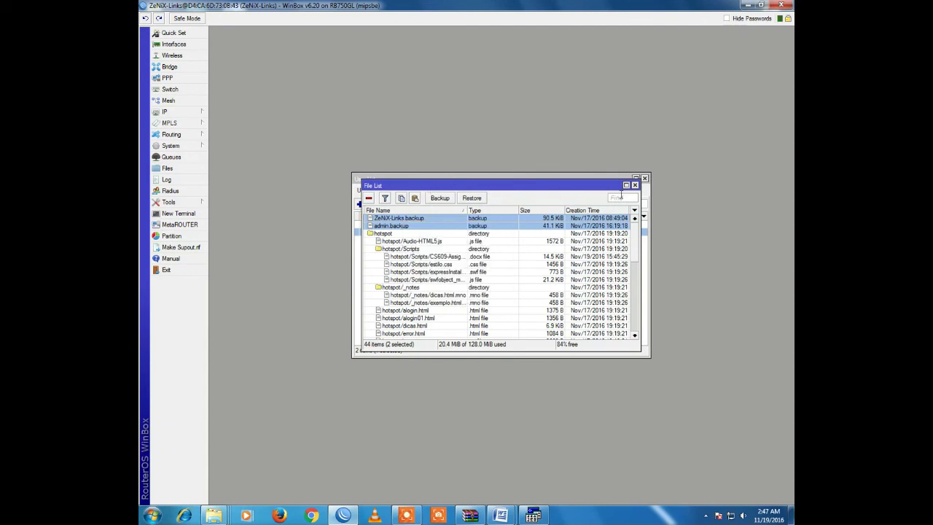
{"action": "left_click", "coordinate": [635, 186]}
{"action": "left_click", "coordinate": [644, 178]}
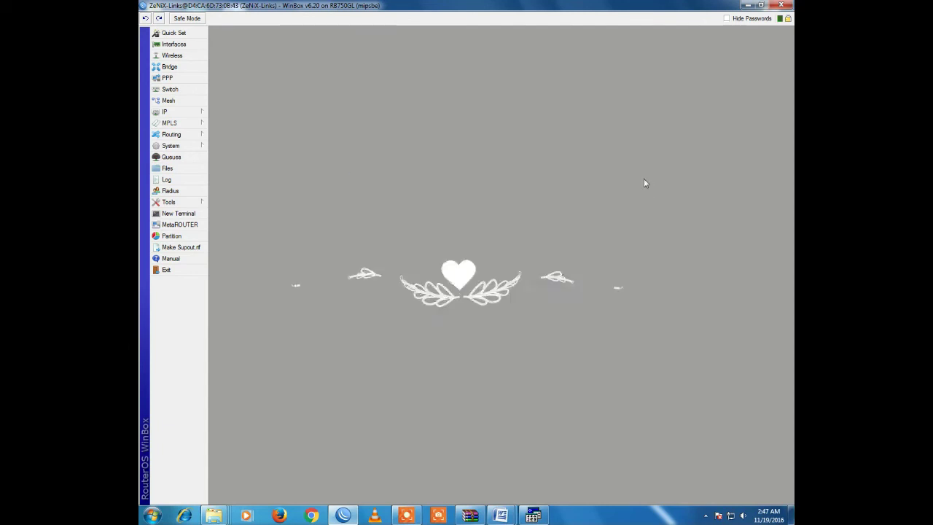